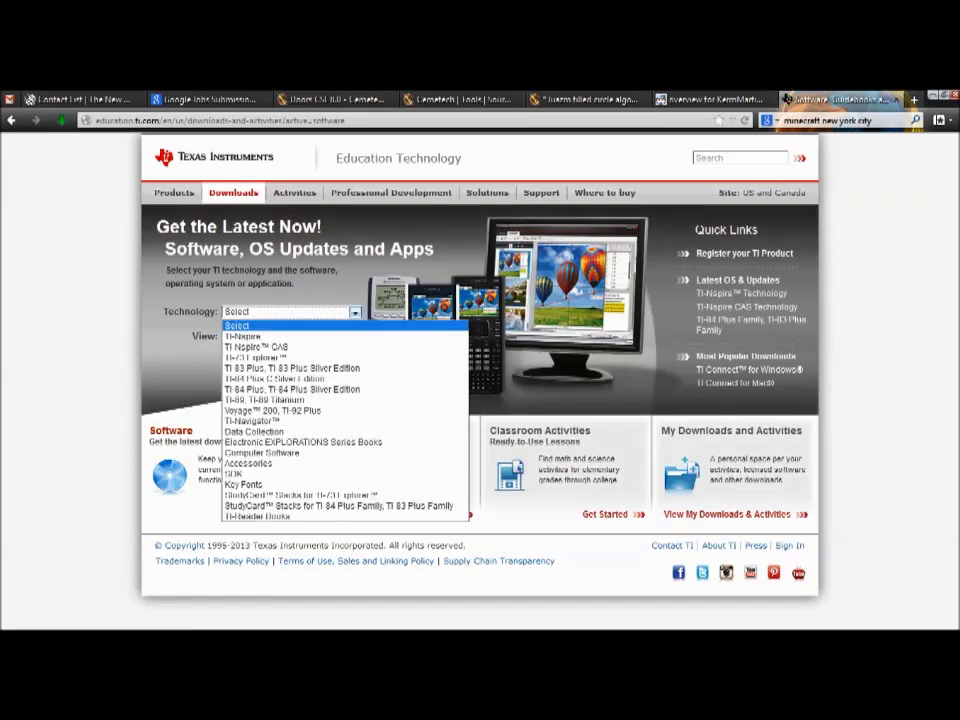
Filter to Computer Software and Connectivity Software, then download the English TI Connect for Windows installer
left_click(262, 452)
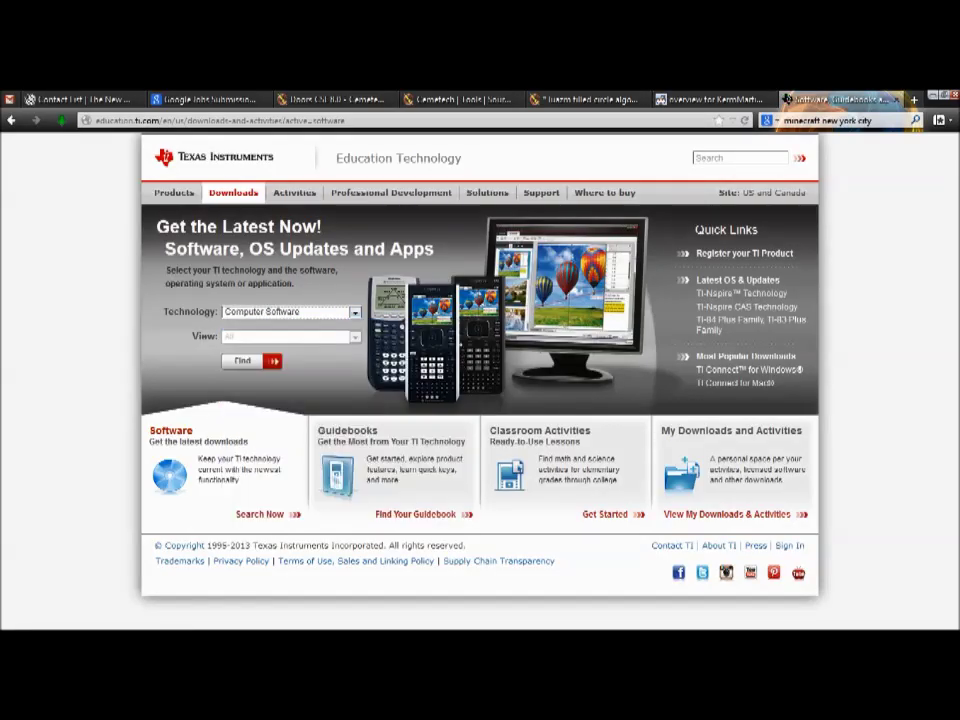
left_click(290, 336)
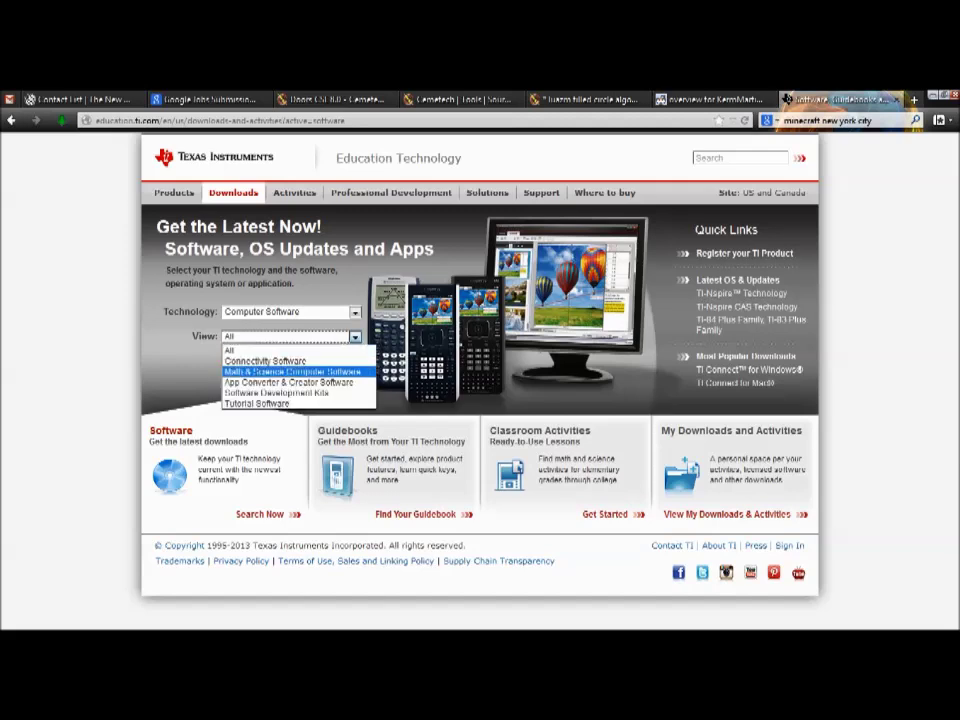
left_click(268, 360)
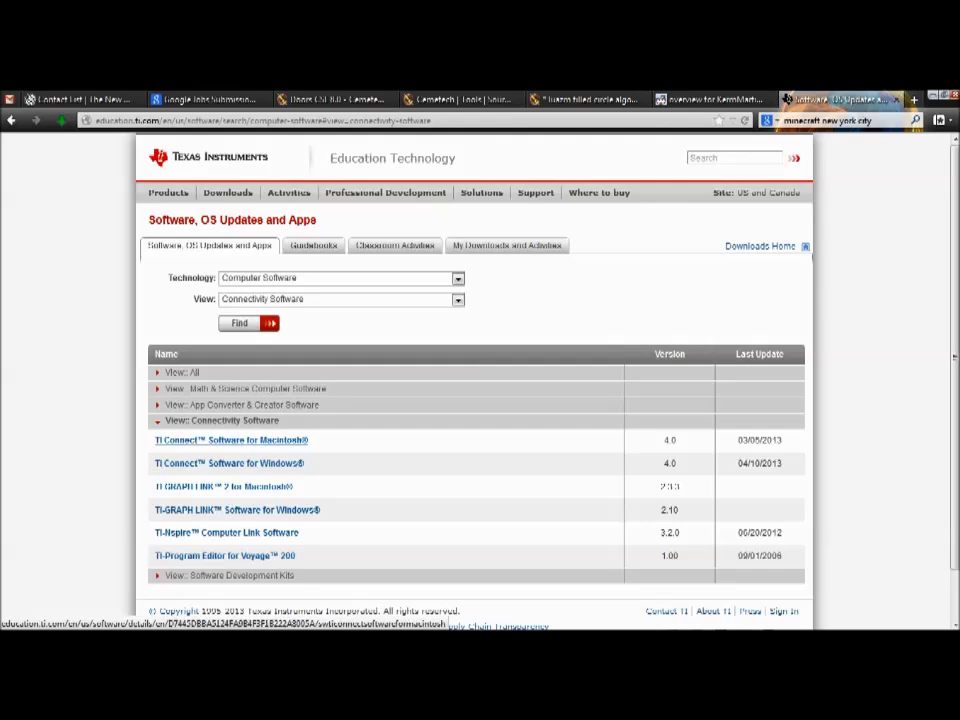
left_click(300, 464)
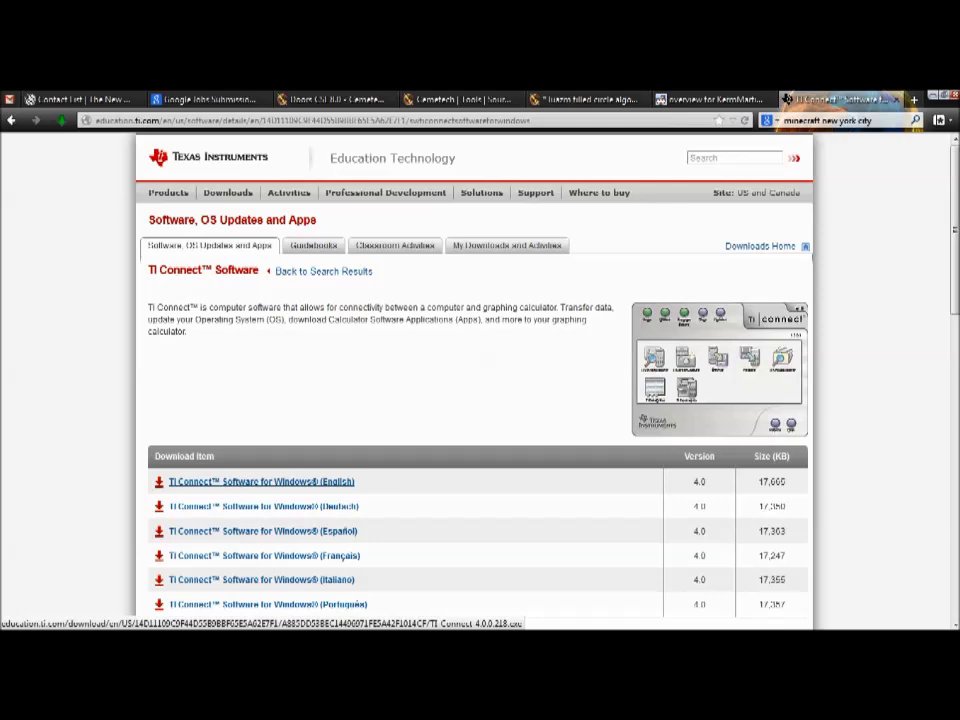
left_click(262, 481)
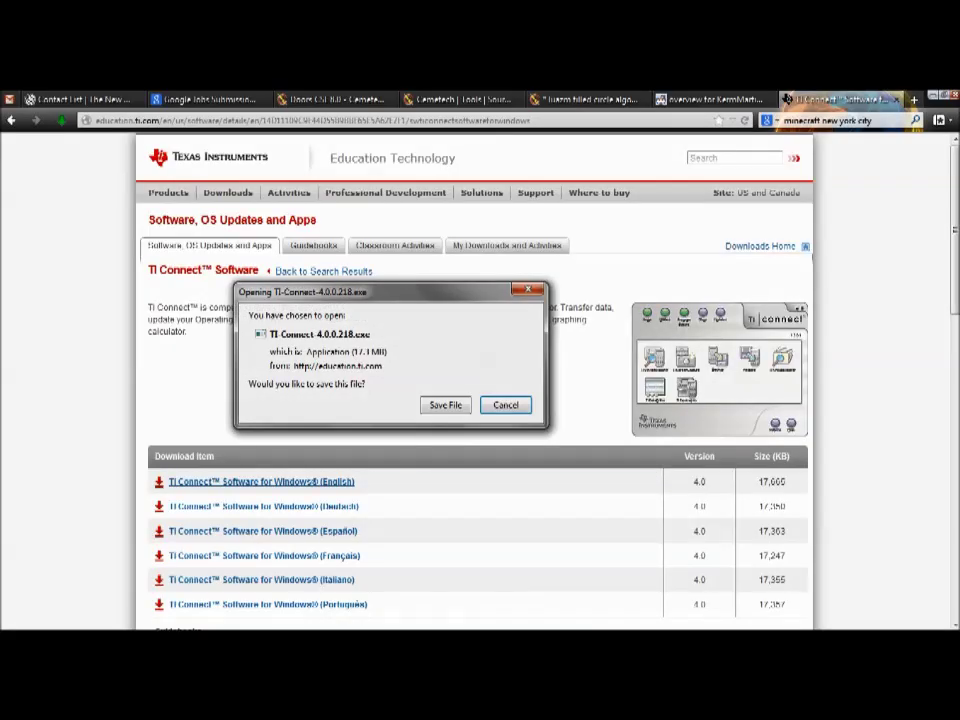
Save the TI Connect installer and go to dcs.cemetech.net in a new tab
left_click(445, 405)
key("ctrl+t")
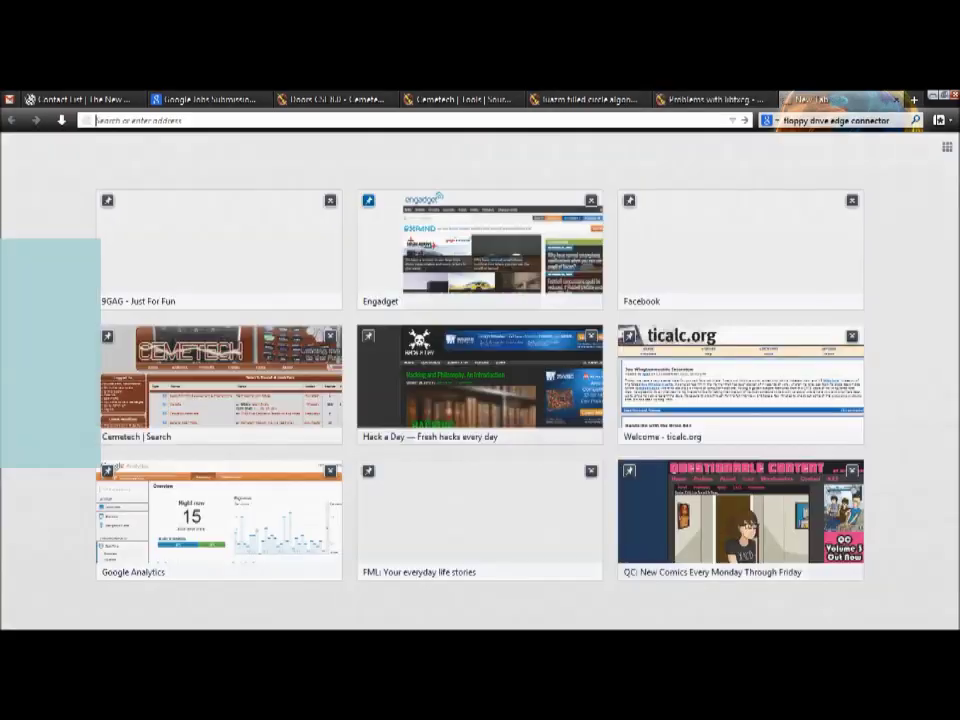
type("dcs.cemetech.net/")
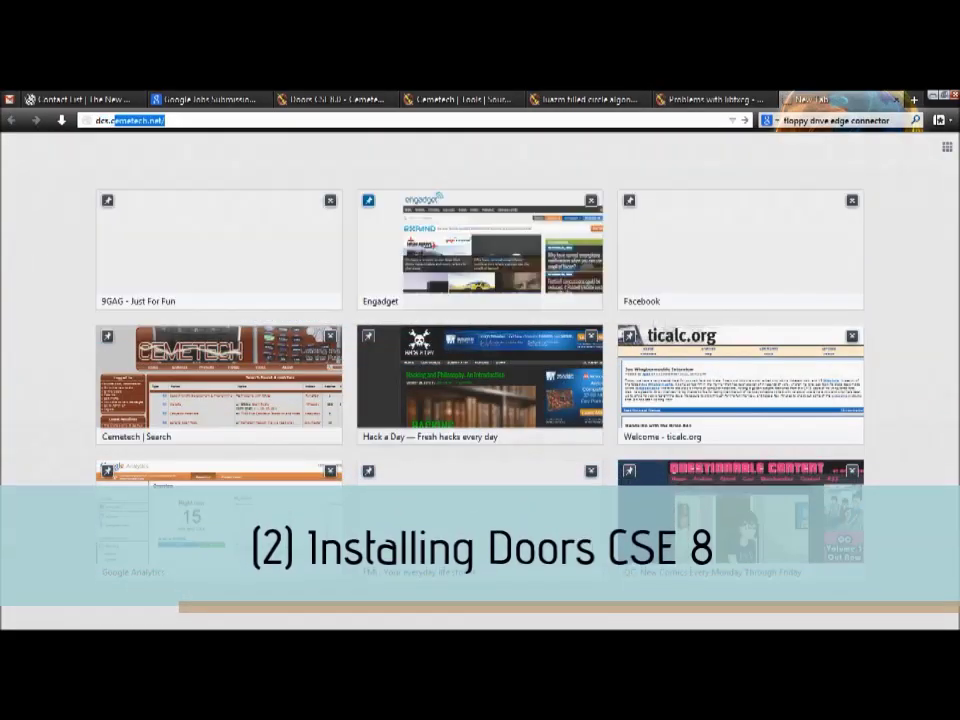
key("Return")
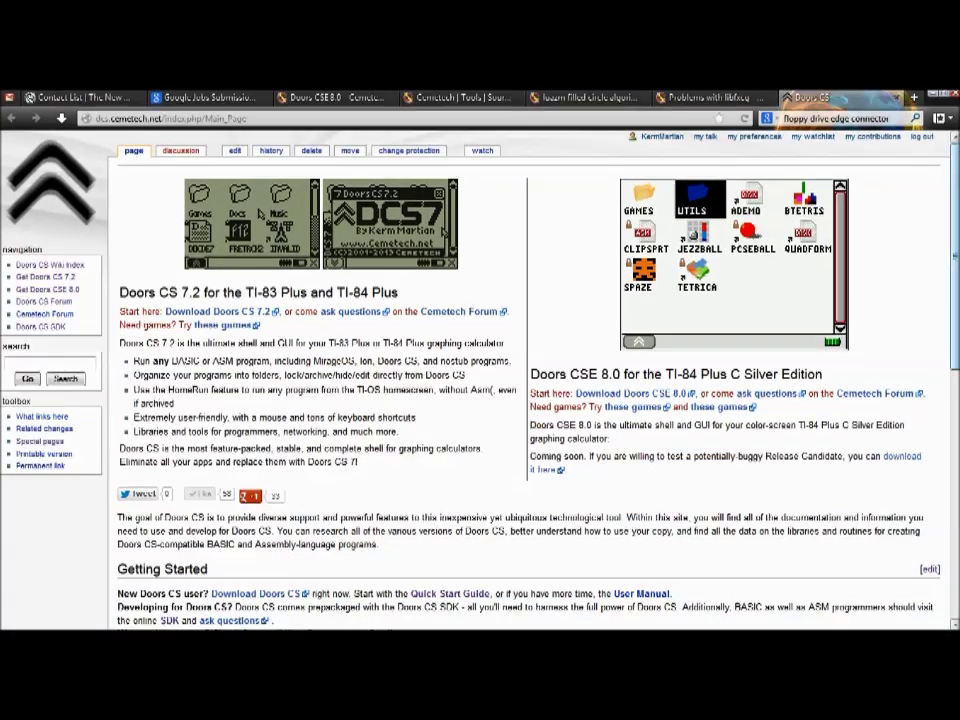
Download the Doors CSE 8.0 Release Candidate 2 zip and open it in Windows Explorer
scroll(480, 360, "down", 3)
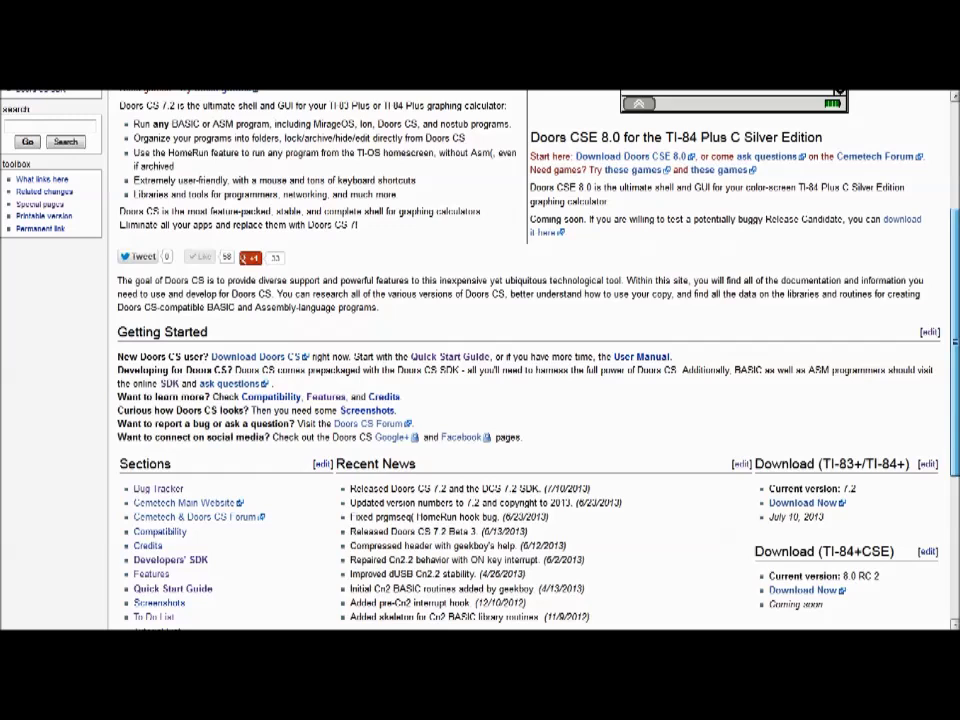
scroll(645, 568, "down", 3)
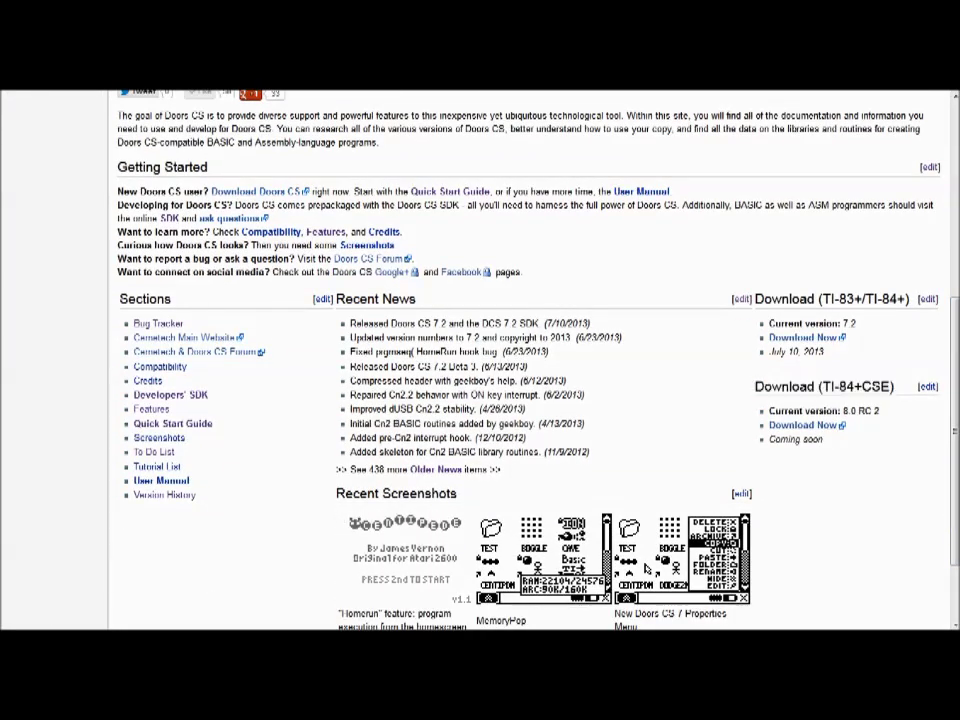
left_click(807, 425)
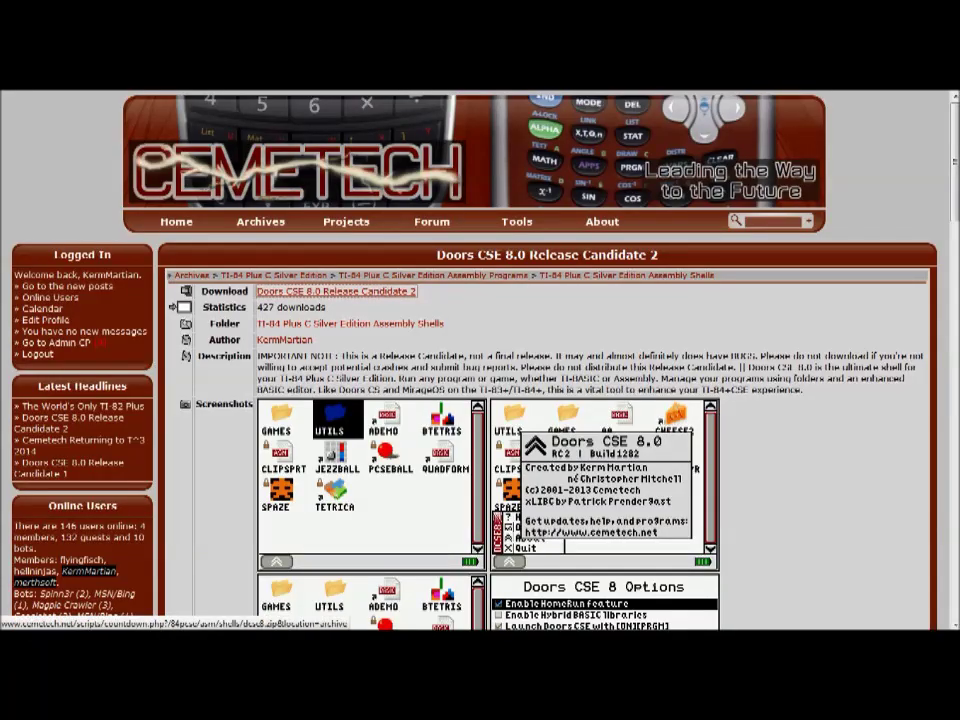
left_click(336, 291)
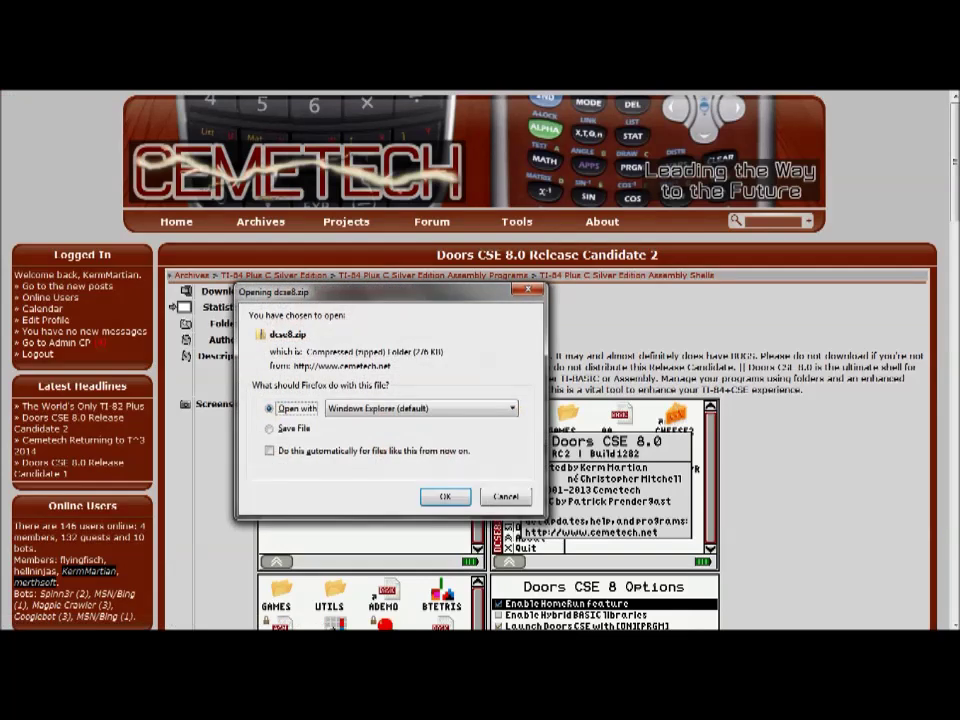
left_click(445, 496)
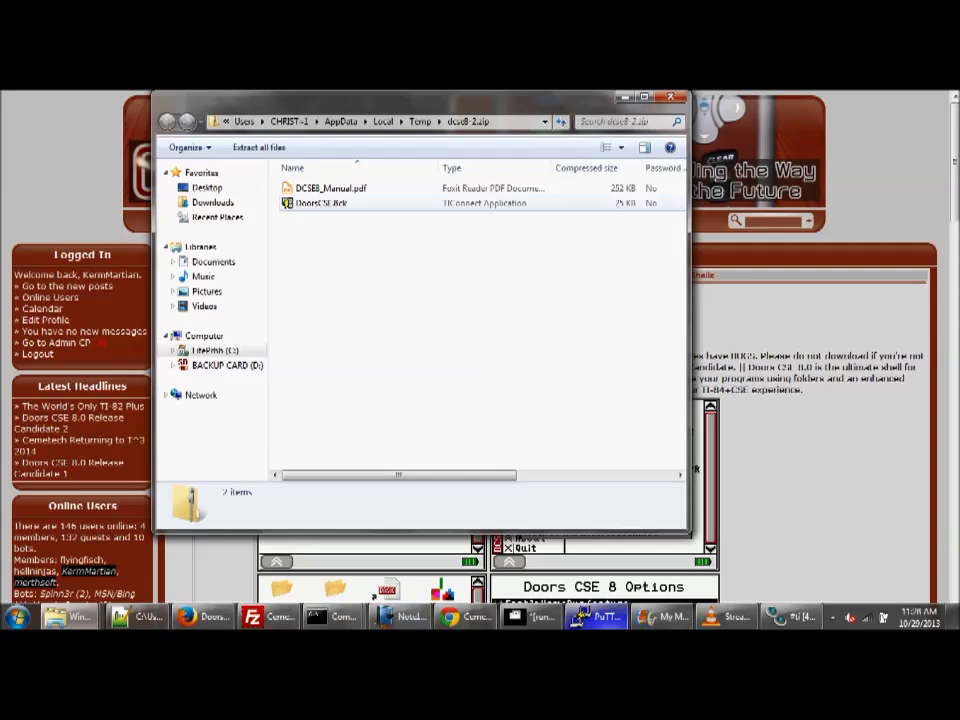
Copy DoorsCSE.8xk out of the zip and paste it onto the desktop
right_click(314, 203)
left_click(250, 249)
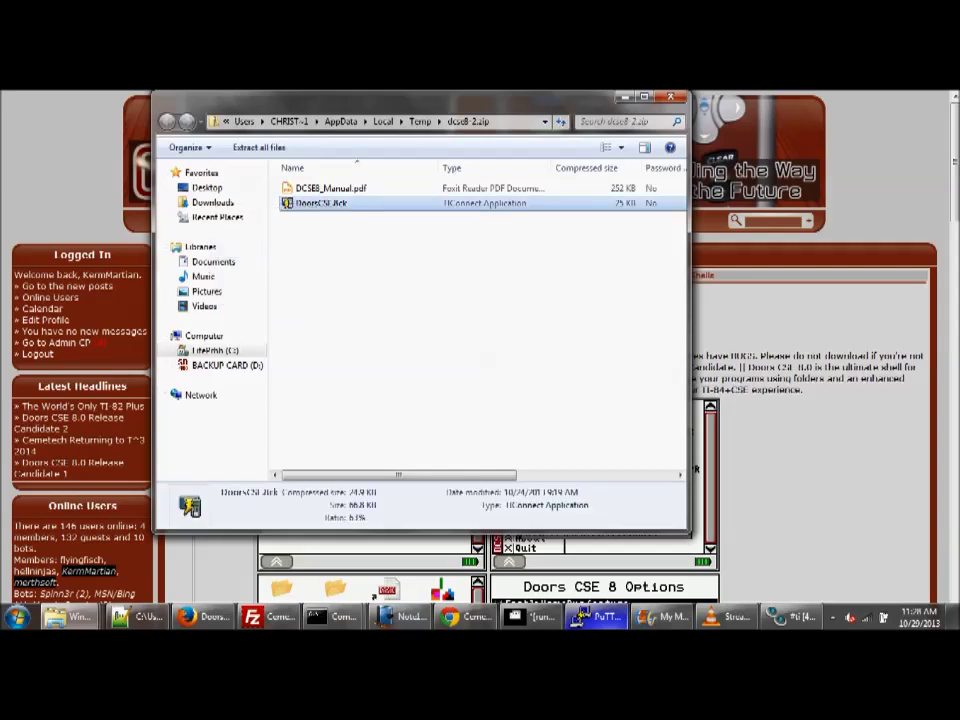
key("super+d")
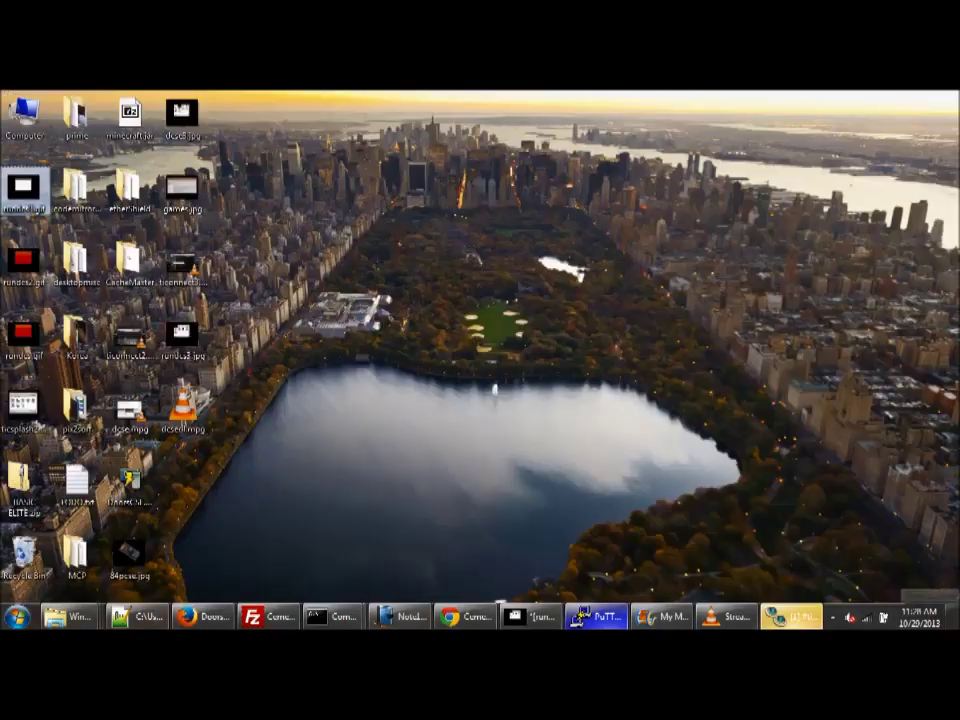
right_click(290, 345)
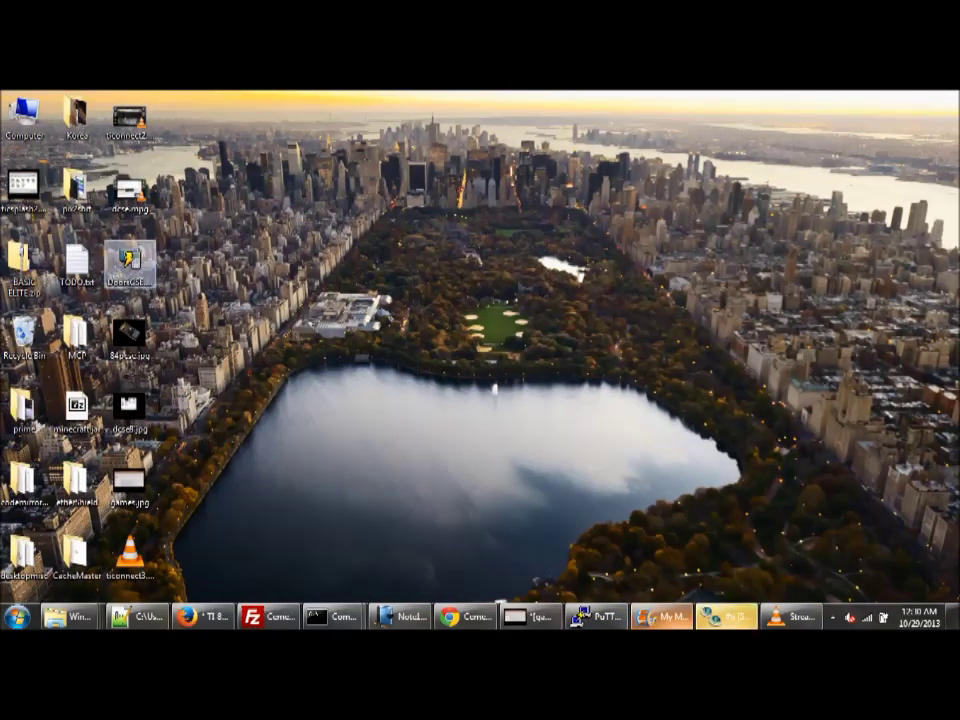
Send the DoorsCSE desktop file to the TI-84 Plus C Silver Edition with Send To TI Device
right_click(130, 262)
left_click(53, 281)
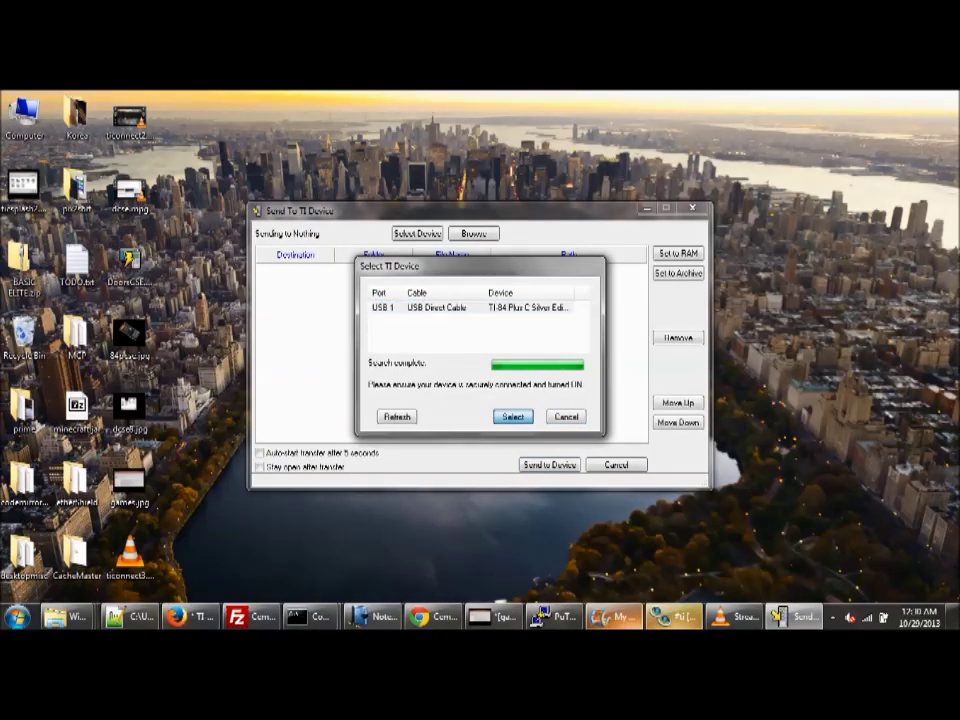
key("Return")
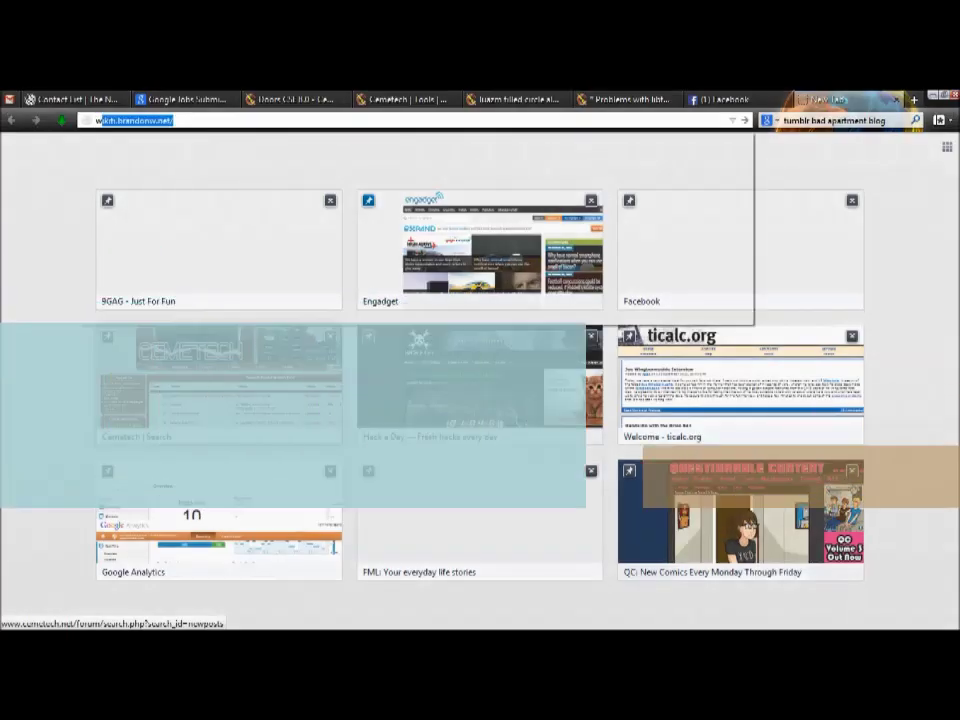
Browse Cemetech's archives through 84pcse/asm/programs and games to the Tetric A: Color Tetris page
key("Return")
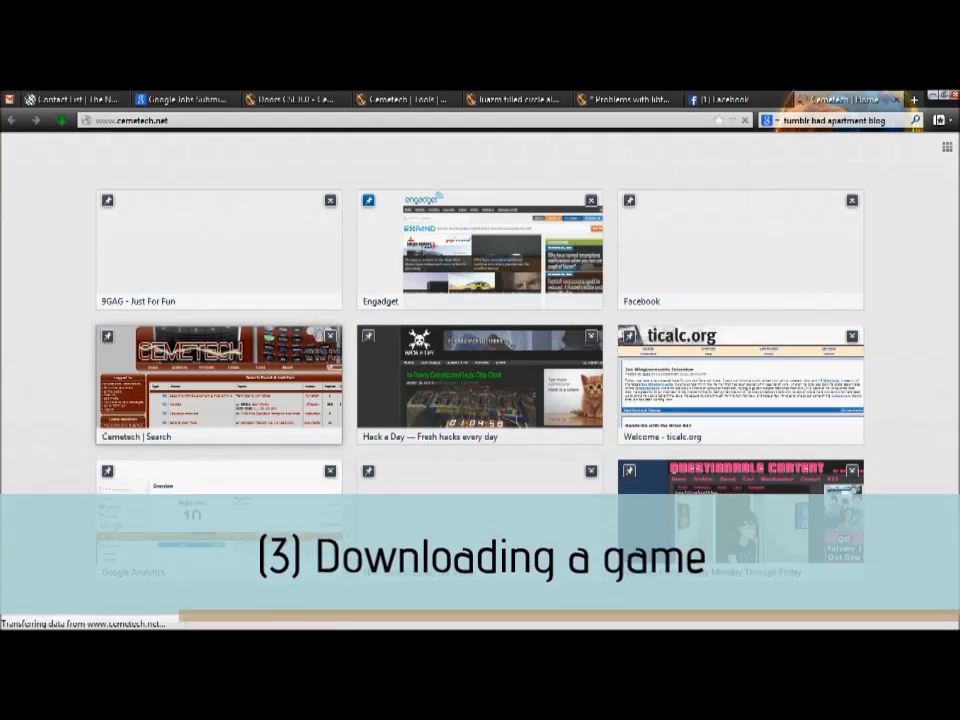
key("F11")
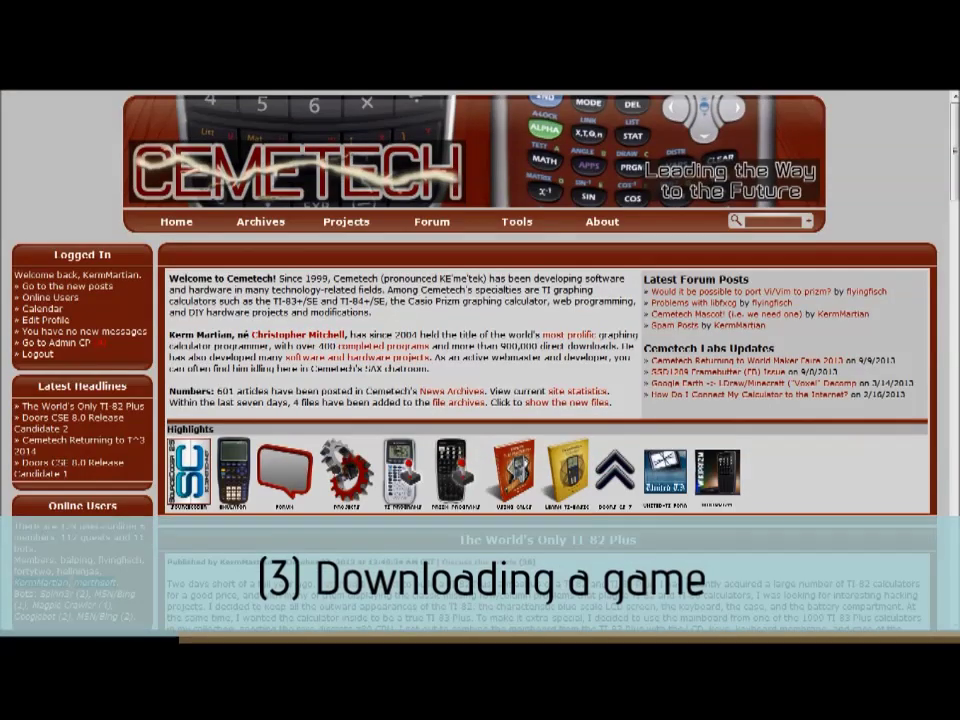
left_click(260, 221)
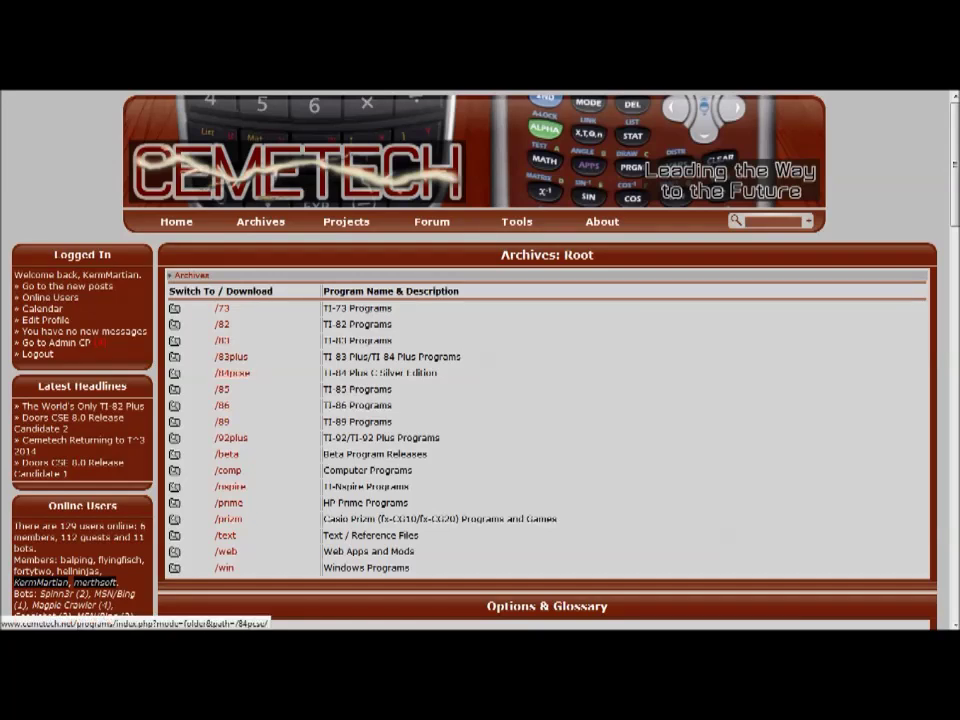
left_click(232, 372)
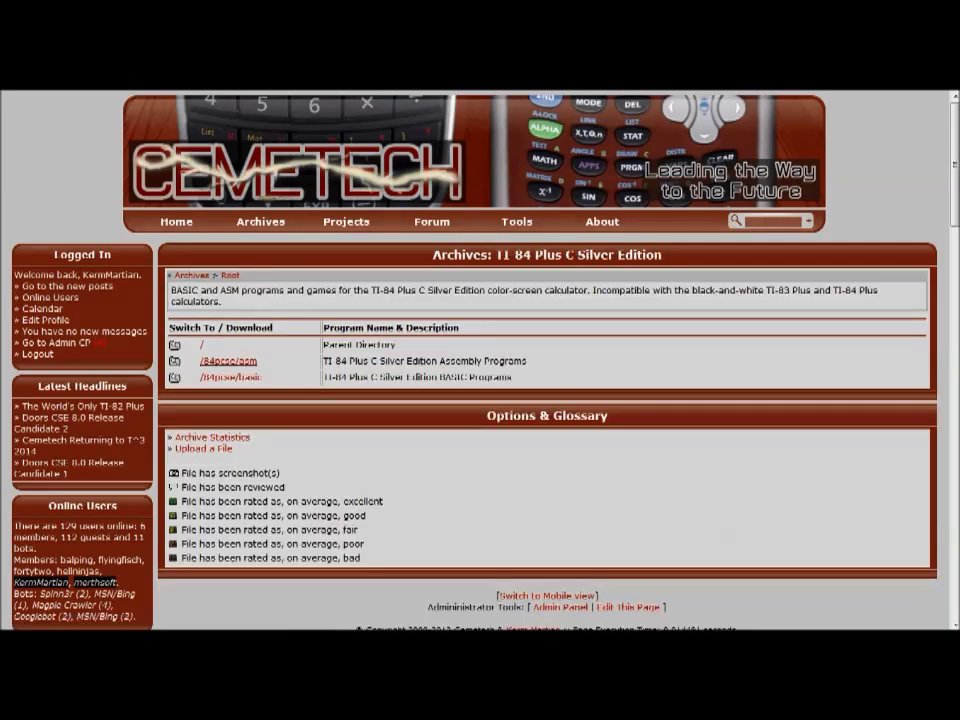
left_click(228, 360)
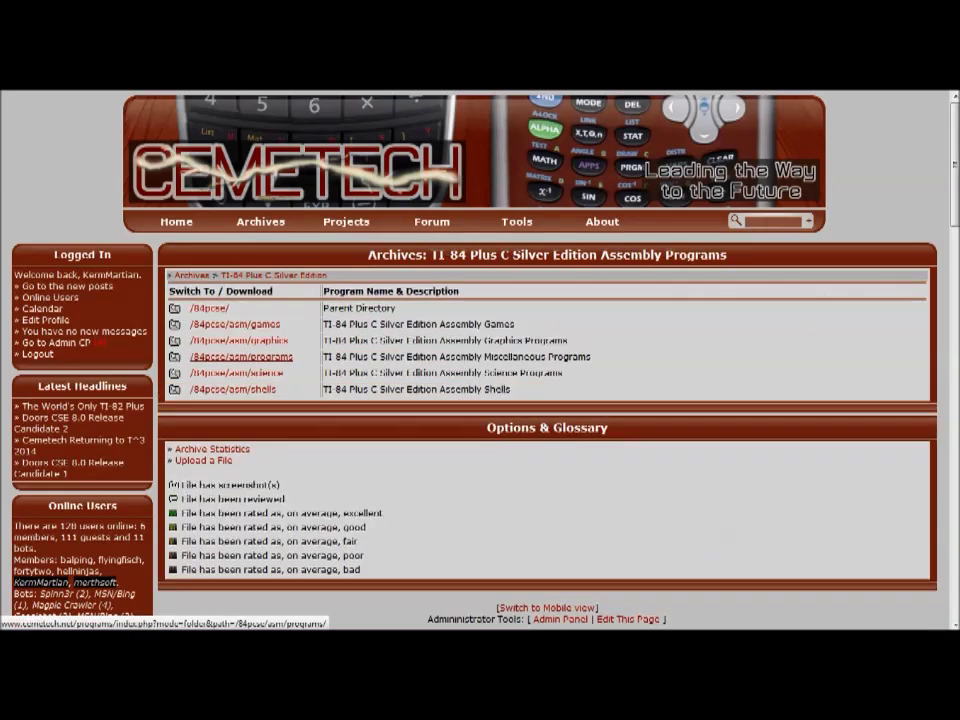
left_click(235, 324)
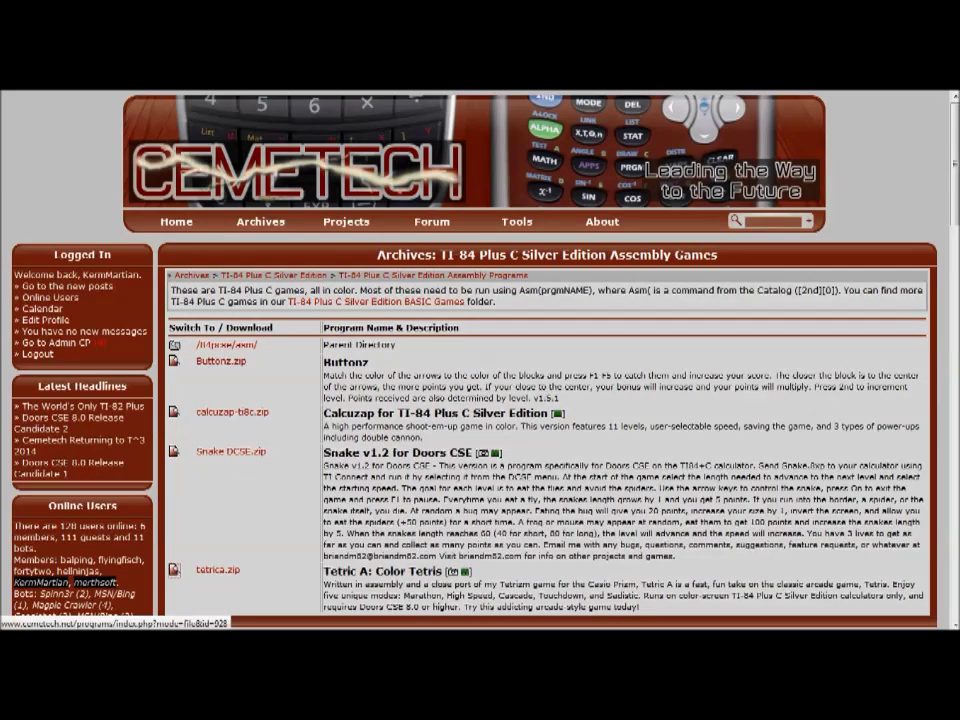
left_click(217, 569)
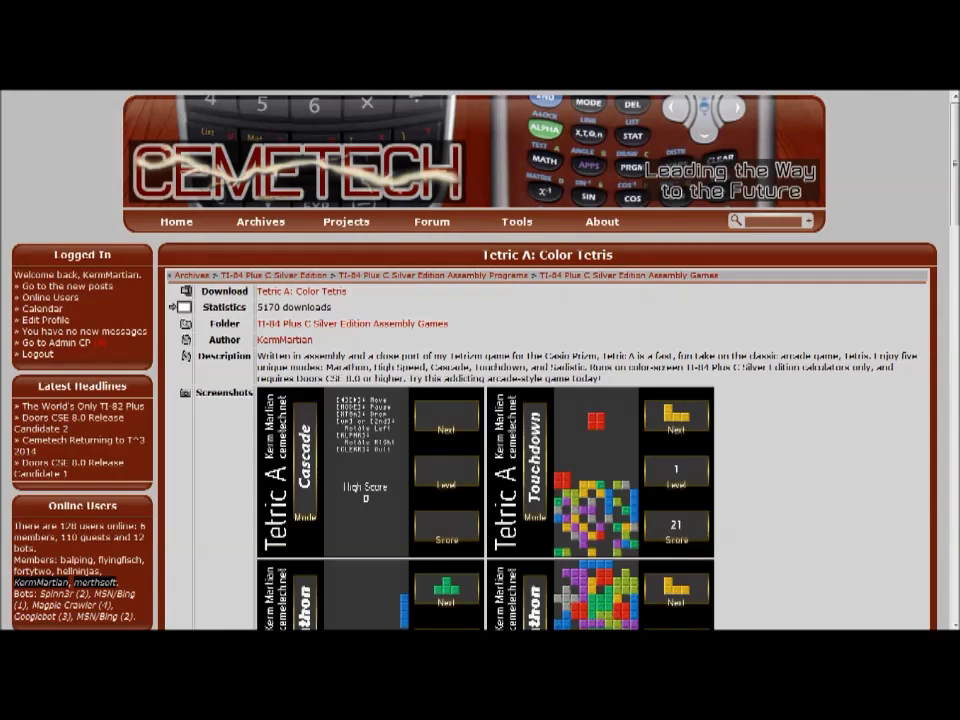
scroll(480, 360, "down", 2)
scroll(480, 360, "down", 1)
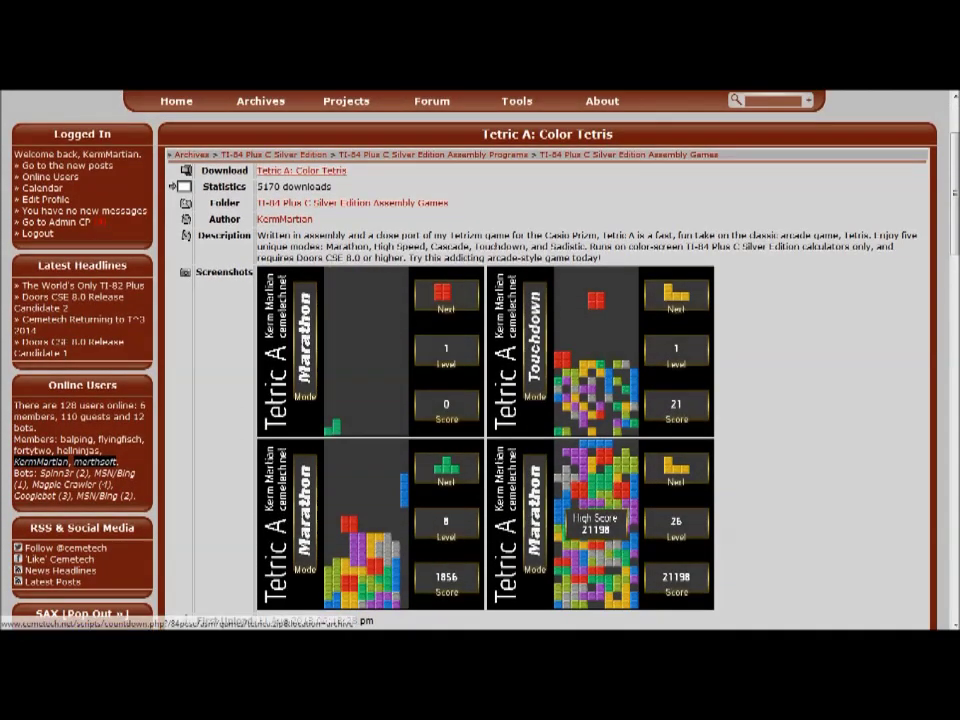
Download tetrica.zip, open it in Windows Explorer, and read its readme.txt
left_click(300, 170)
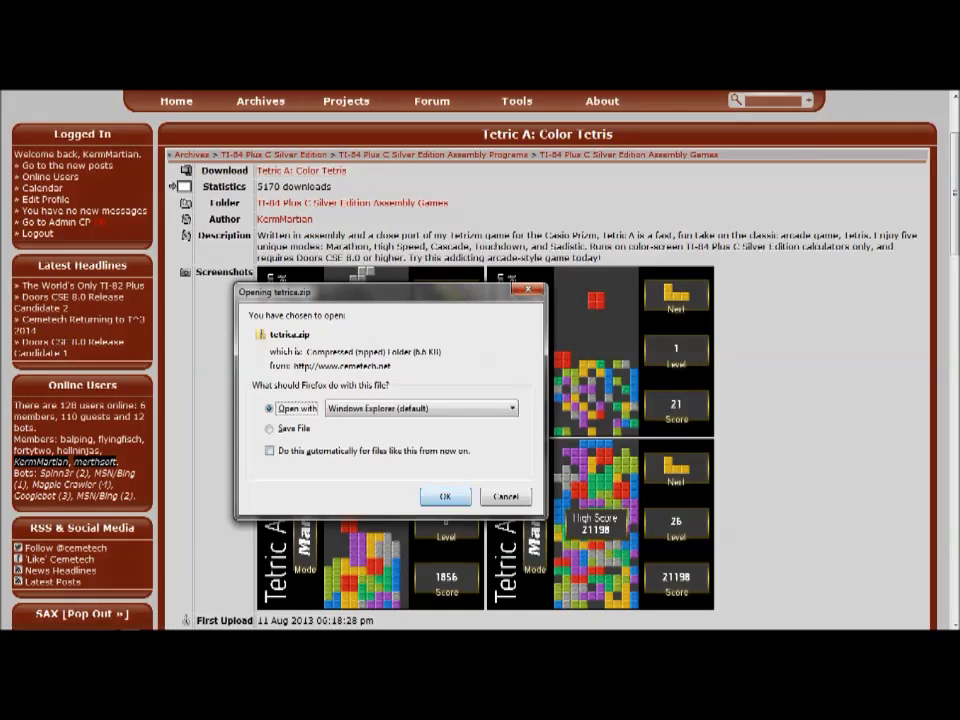
key("Return")
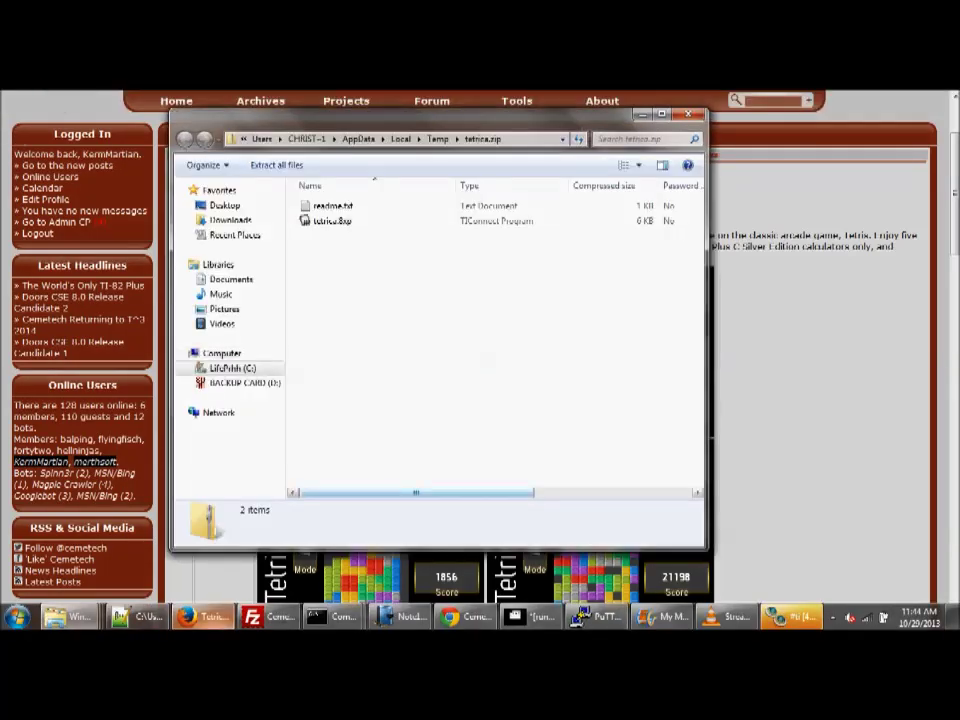
double_click(333, 205)
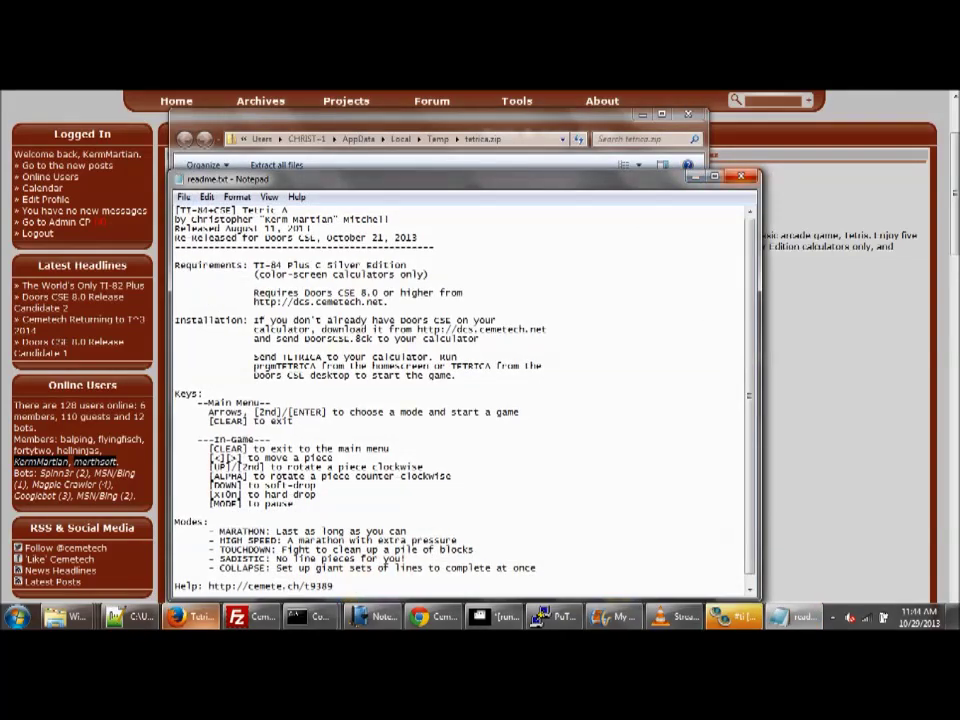
key("alt+F4")
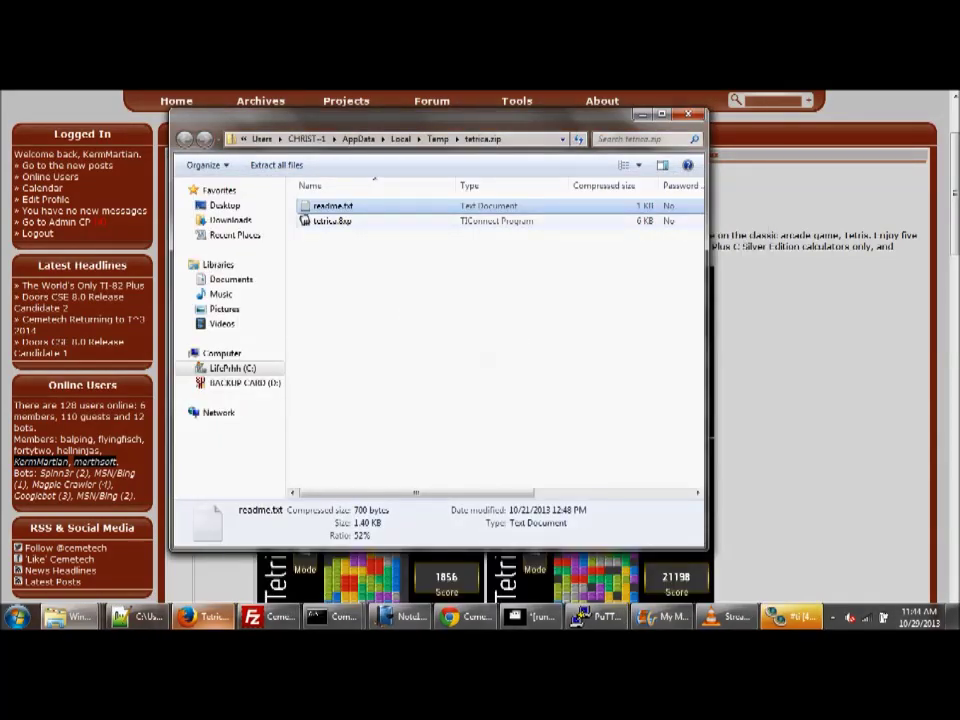
Copy tetrica.8xp onto the desktop and send it to the connected calculator
right_click(305, 221)
left_click(281, 272)
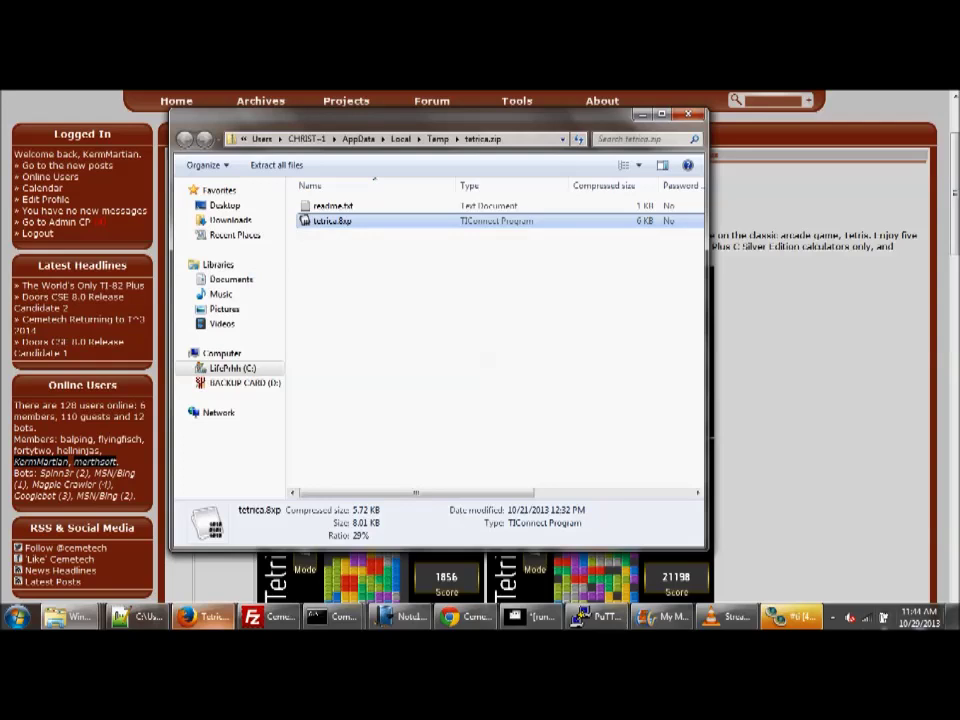
left_click(955, 617)
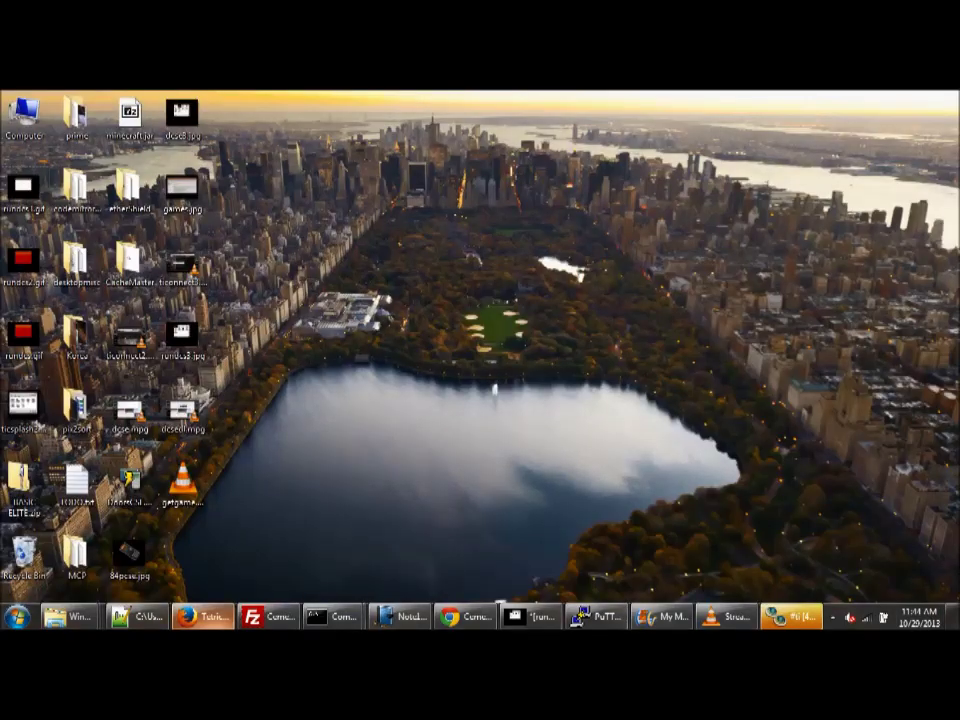
right_click(311, 167)
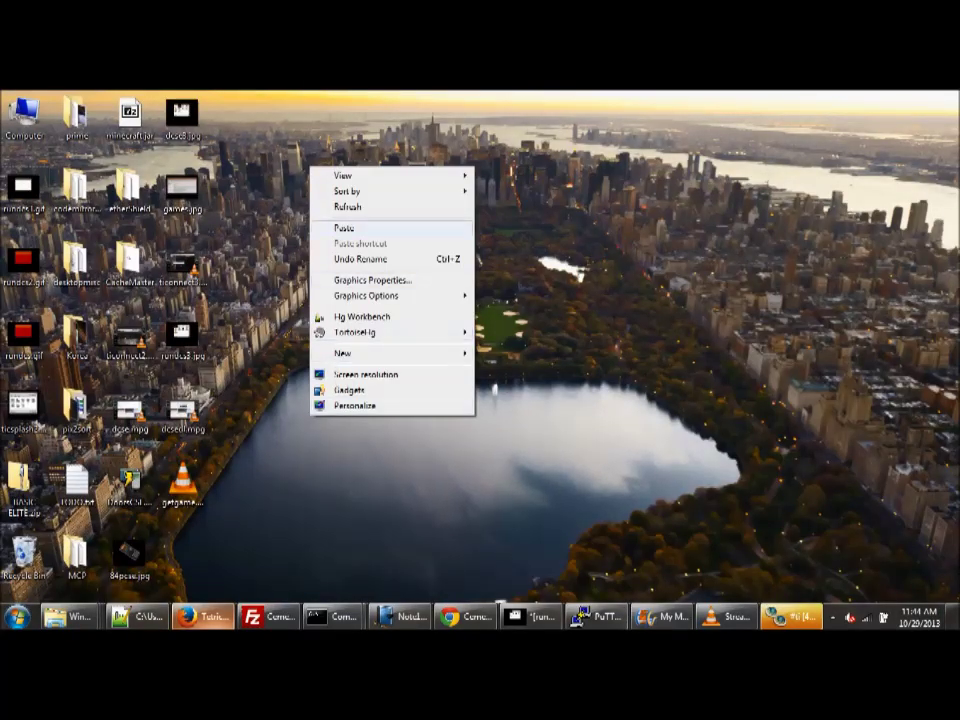
left_click(343, 227)
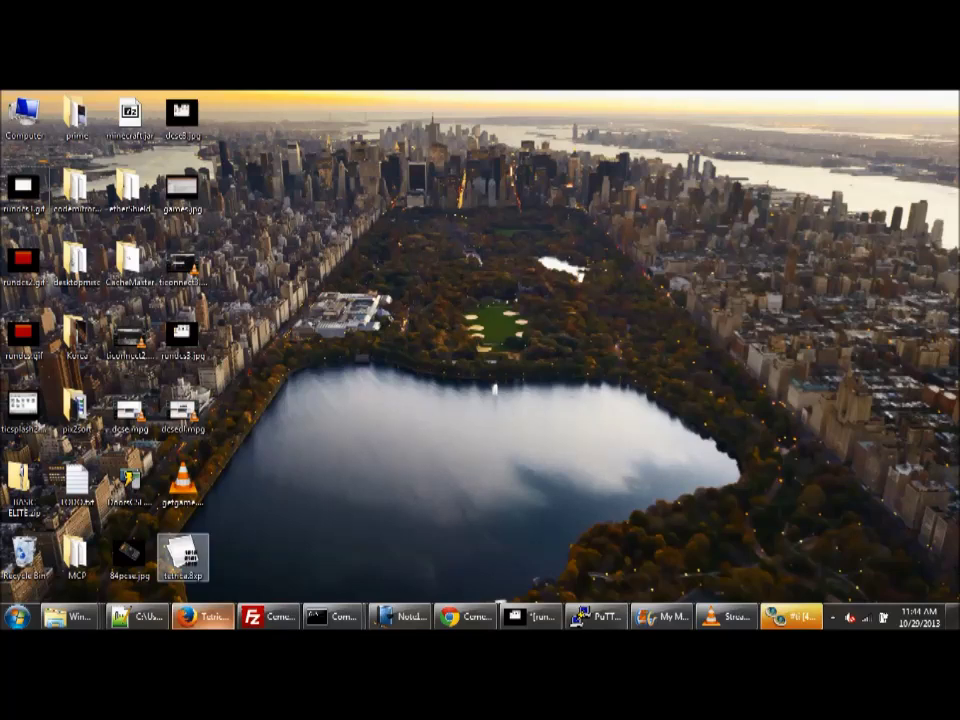
right_click(190, 560)
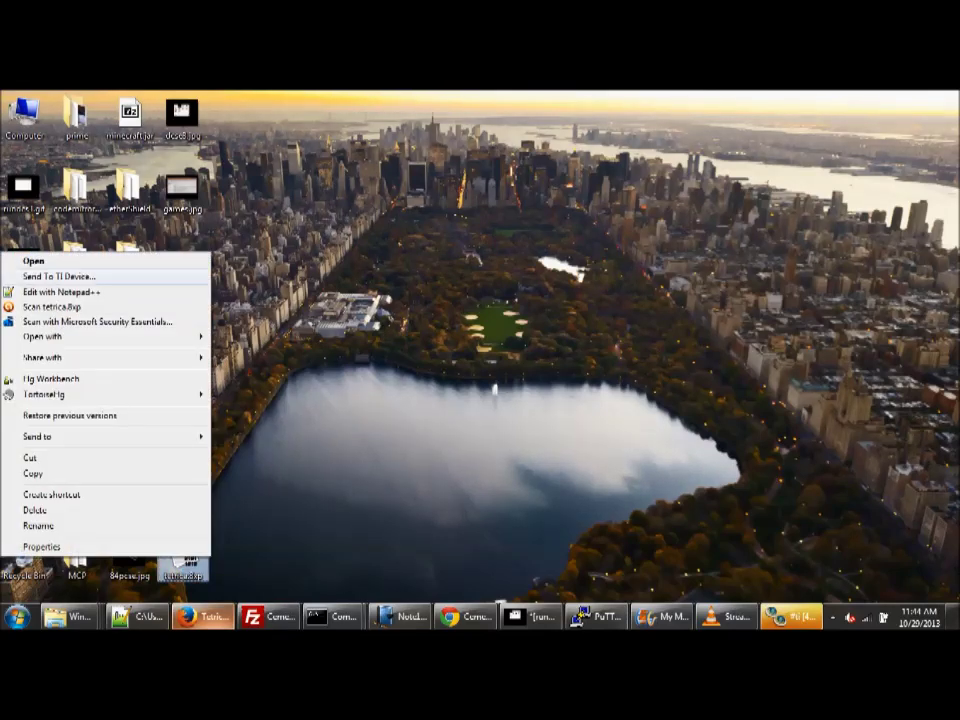
left_click(60, 276)
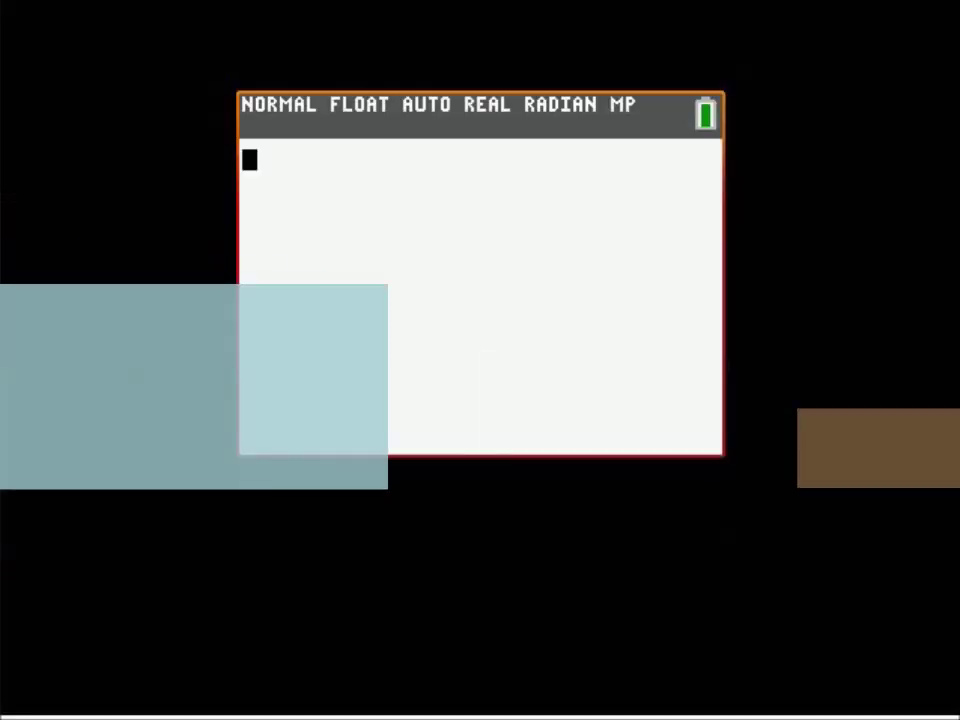
Launch Doors CSE from APPS, run TETRICA to its Marathon title screen, then quit the game
key("Down")
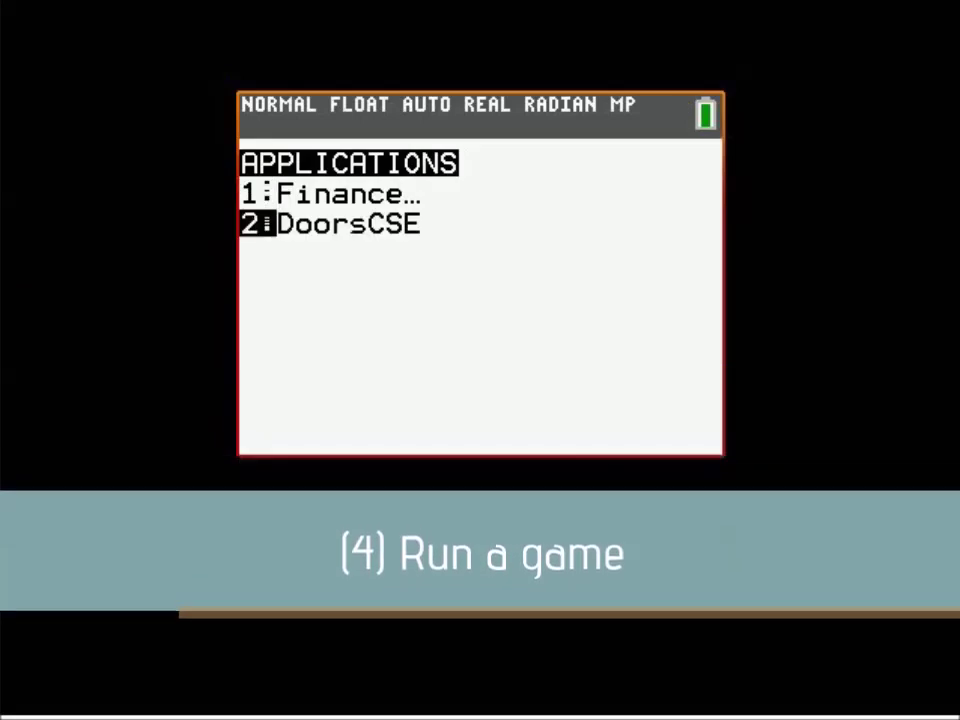
key("Return")
key("Right")
key("Right")
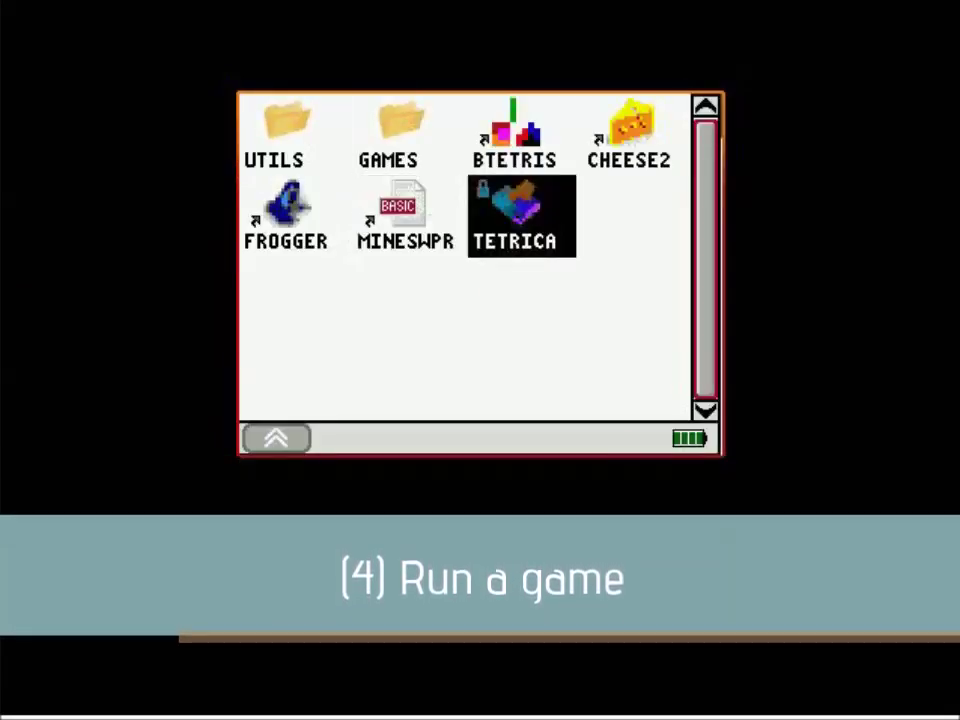
key("Return")
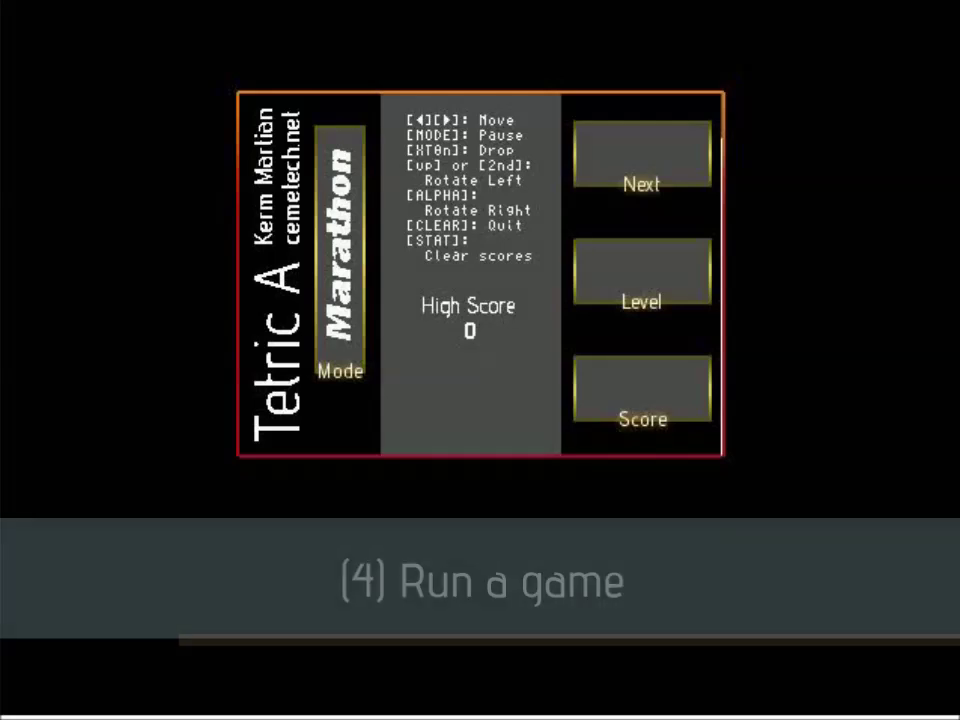
key("Return")
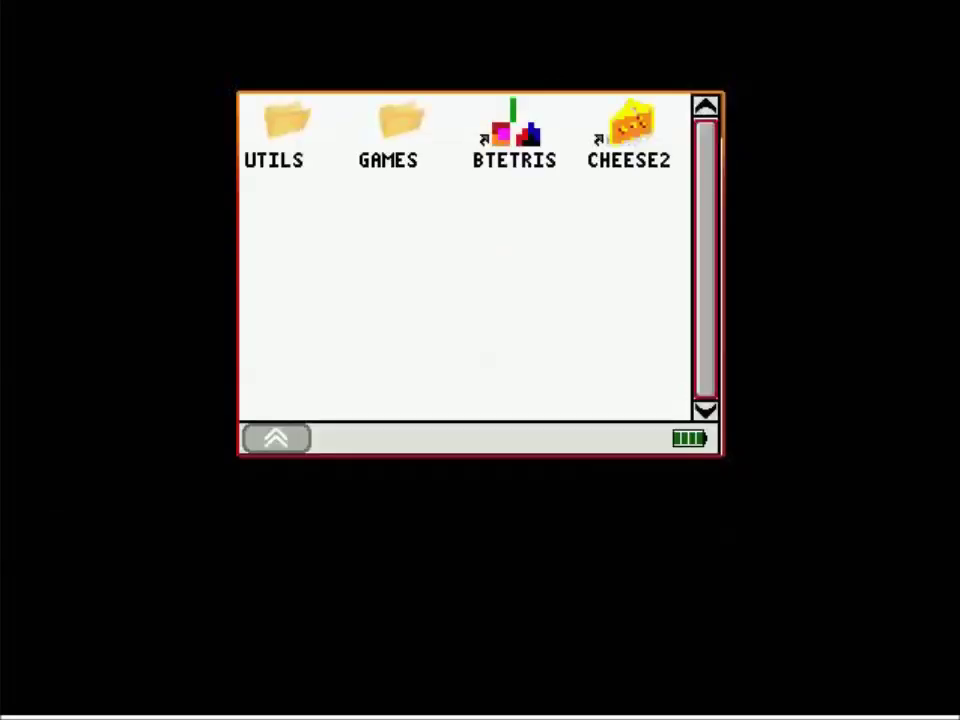
Exit Doors CSE, run prgmTETRICA from the PRGM menu, and quit so Done shows
key("Escape")
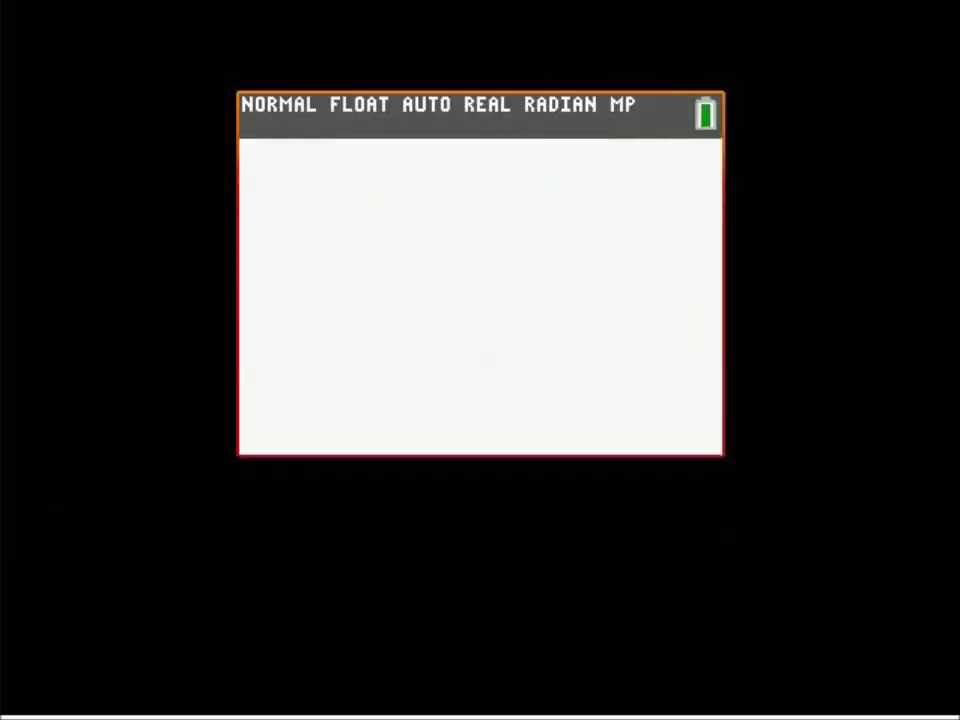
key("p")
key("Down")
key("Down")
key("Down")
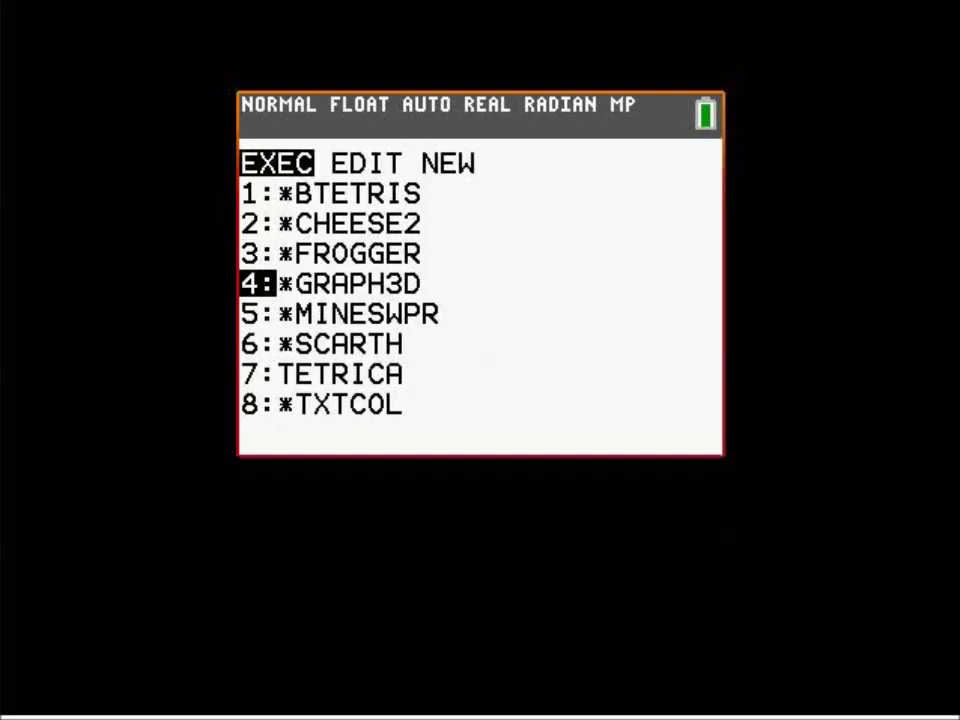
key("Down")
key("Down")
key("Down")
key("Return")
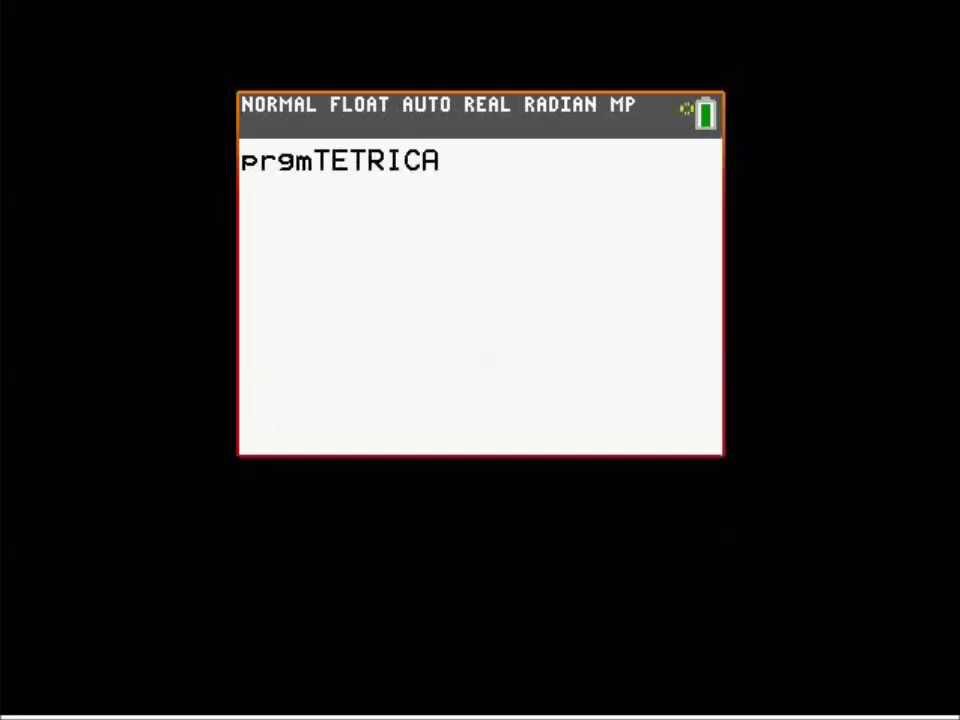
key("Return")
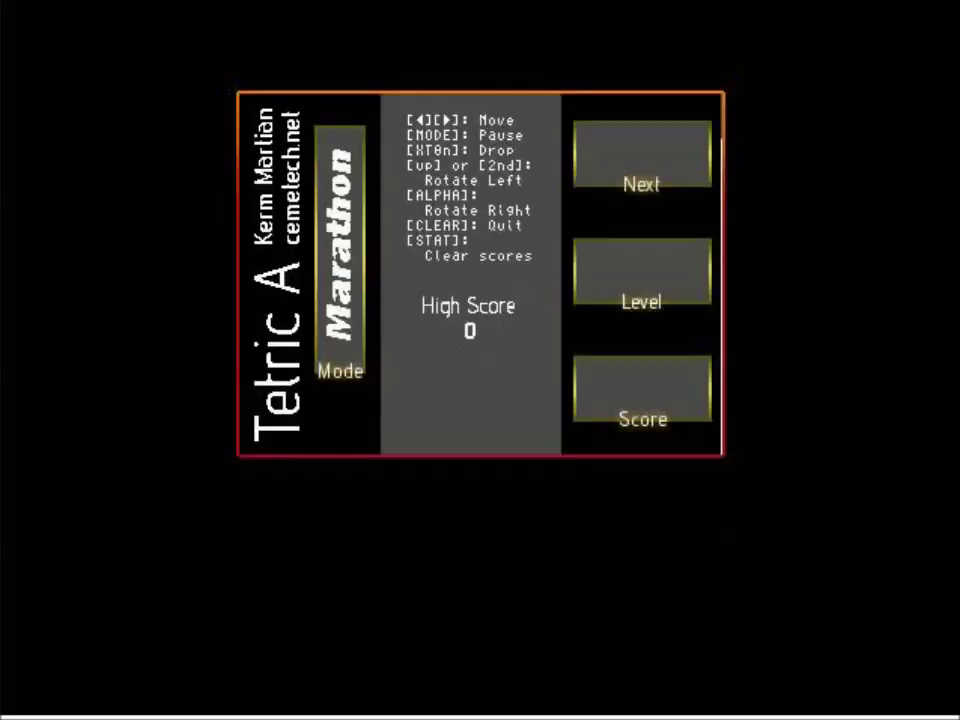
key("Escape")
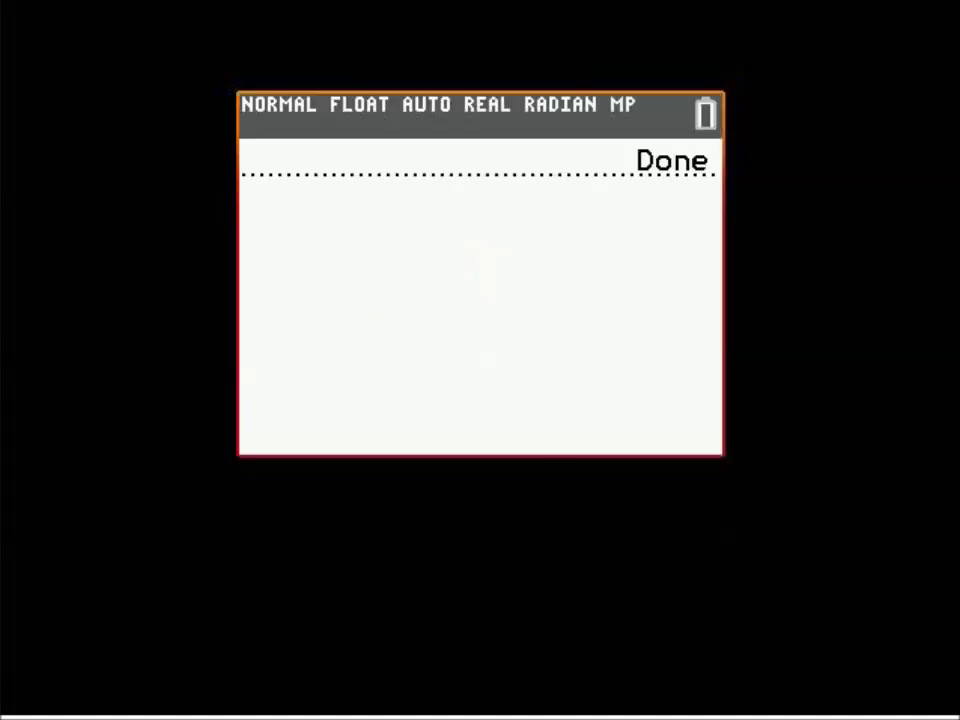